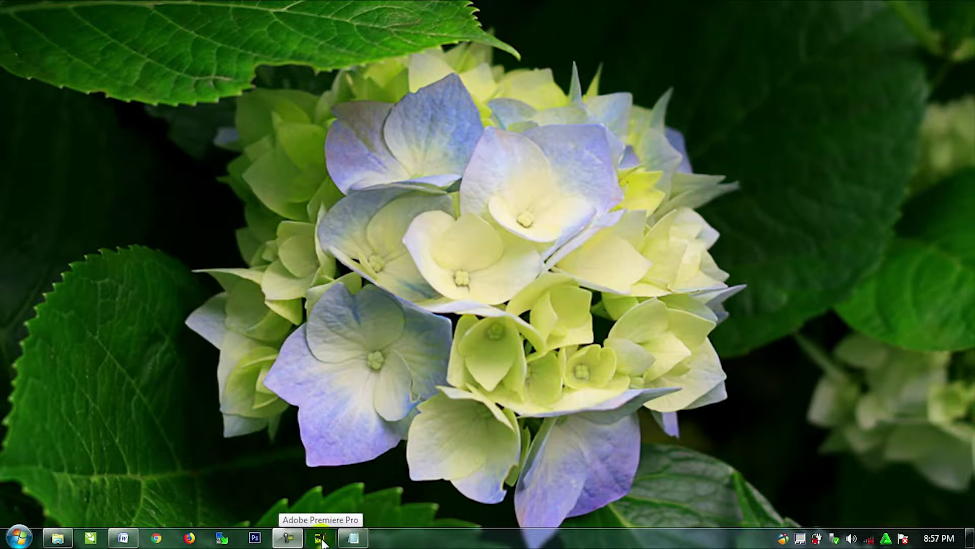
# - Launch Adobe Premiere Pro from the Windows taskbar
pyautogui.click(322, 540)
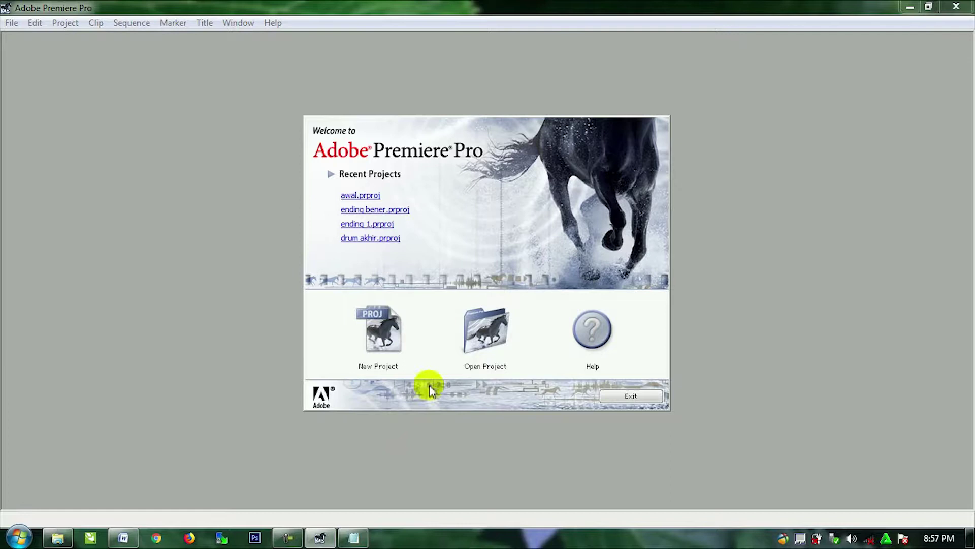
# - Start a DV-PAL Standard 48kHz project located in a new D:\Credit Video folder
pyautogui.click(374, 316)
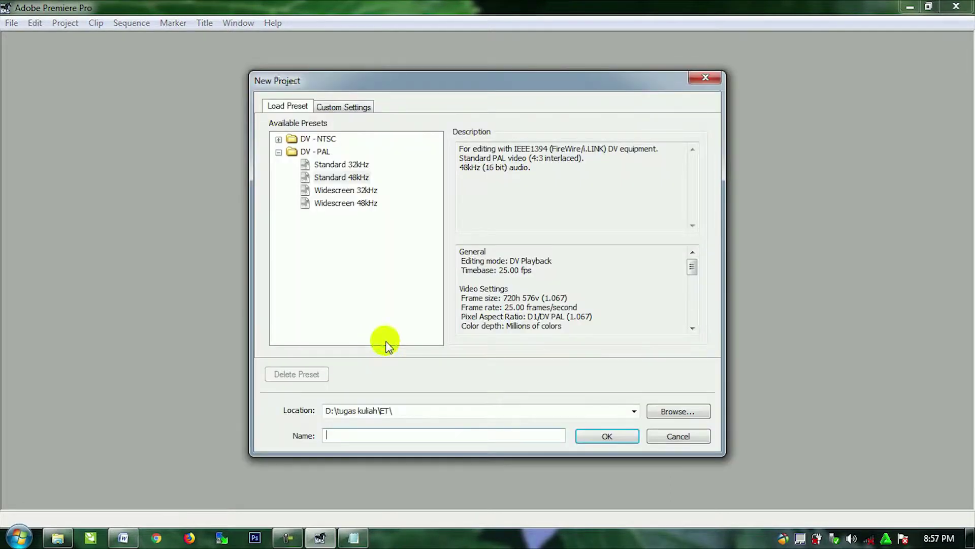
pyautogui.click(335, 177)
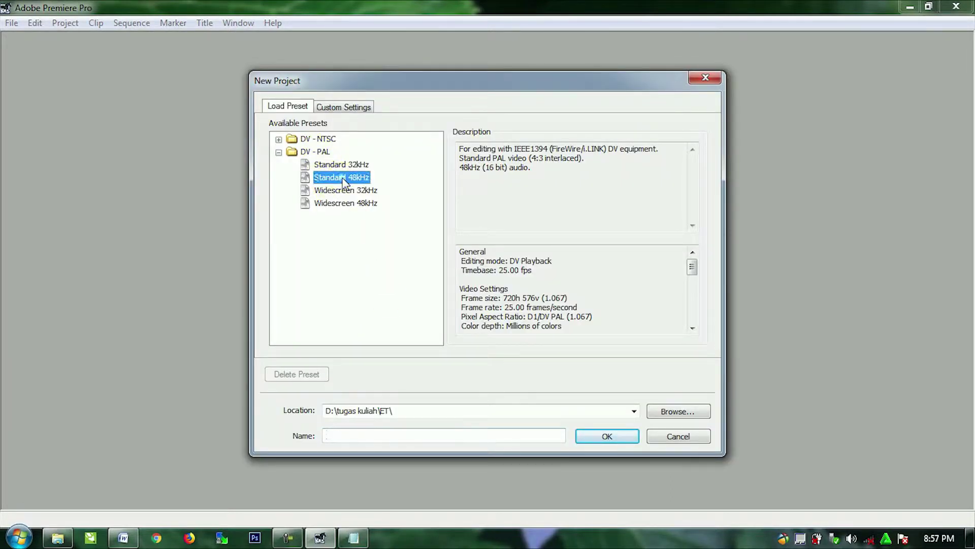
pyautogui.click(670, 418)
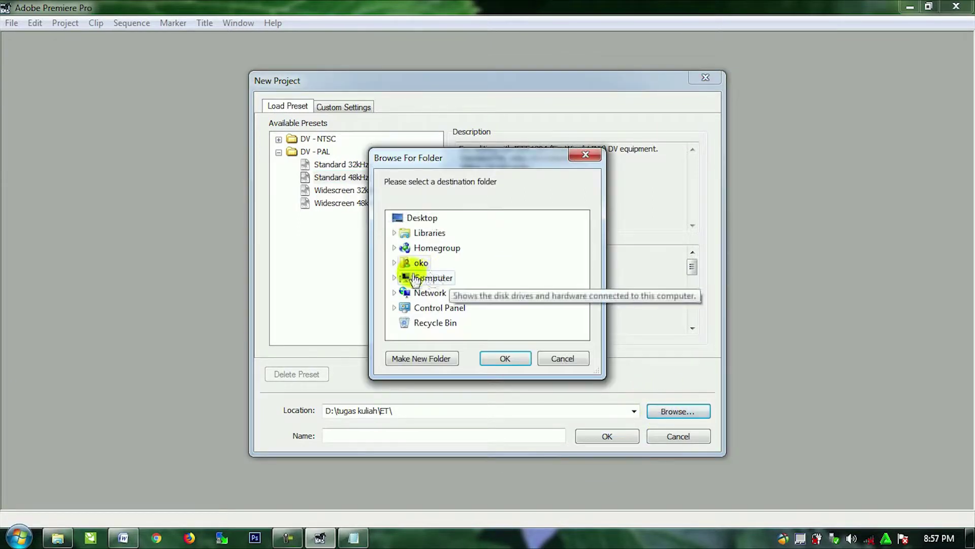
pyautogui.click(395, 277)
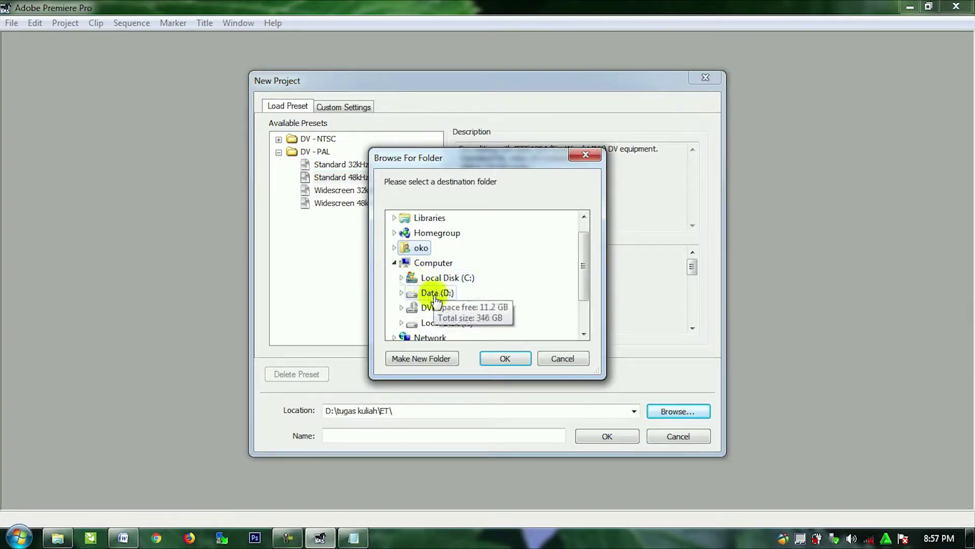
pyautogui.doubleClick(429, 305)
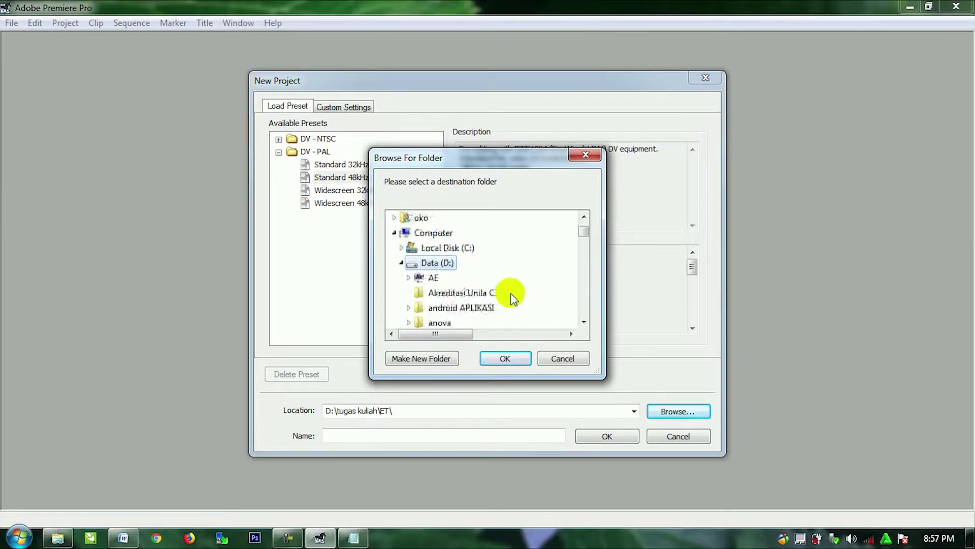
pyautogui.click(440, 360)
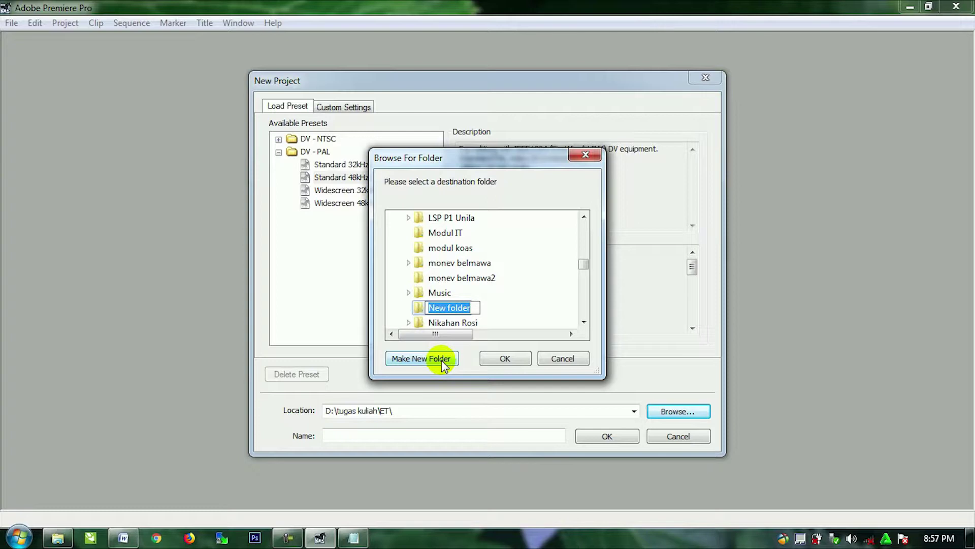
pyautogui.write('Credi')
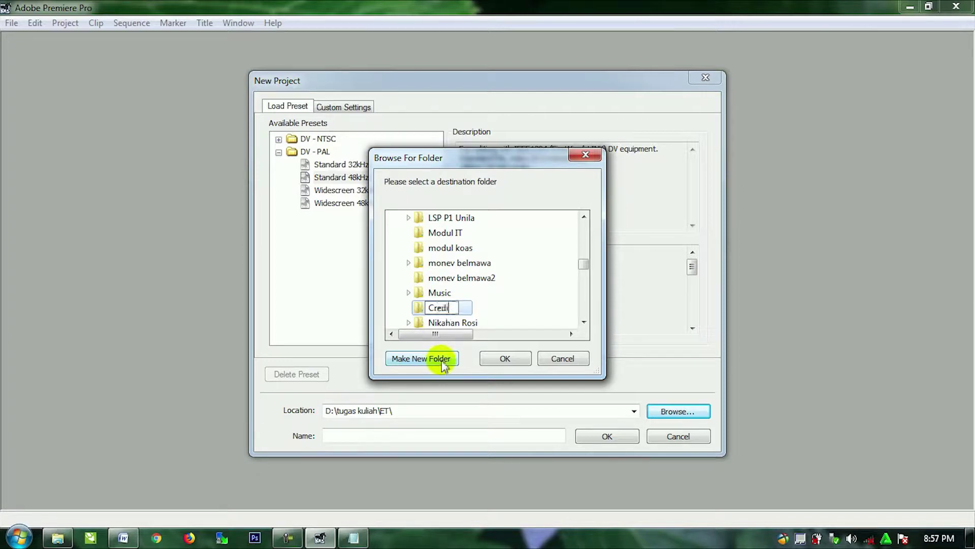
pyautogui.write('t Video')
pyautogui.click(513, 358)
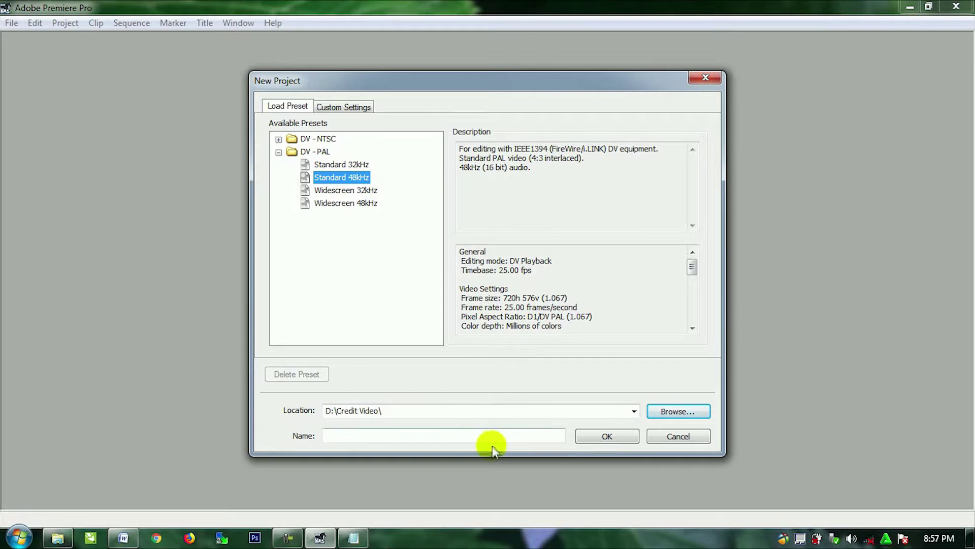
# - Name the project 'Credit' and create it
pyautogui.click(488, 433)
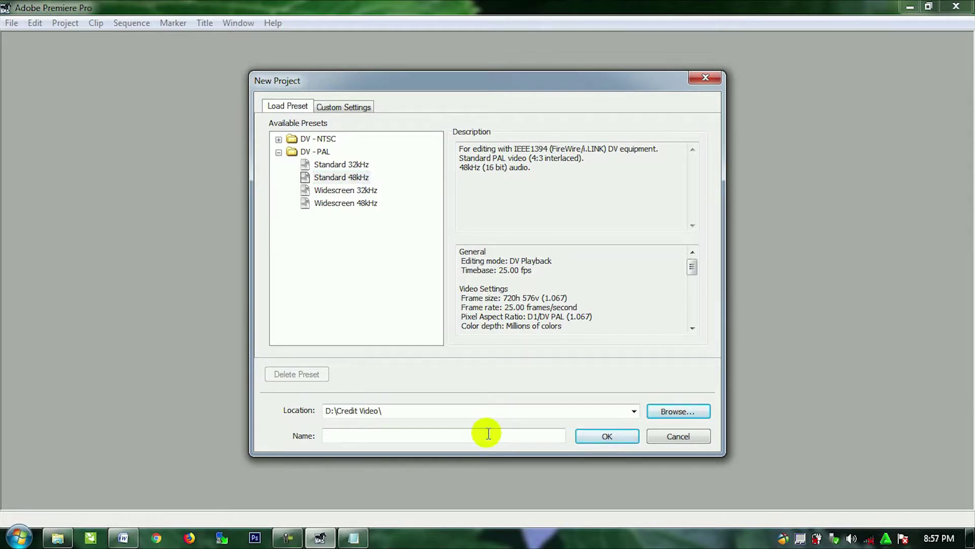
pyautogui.write('Credit')
pyautogui.click(613, 438)
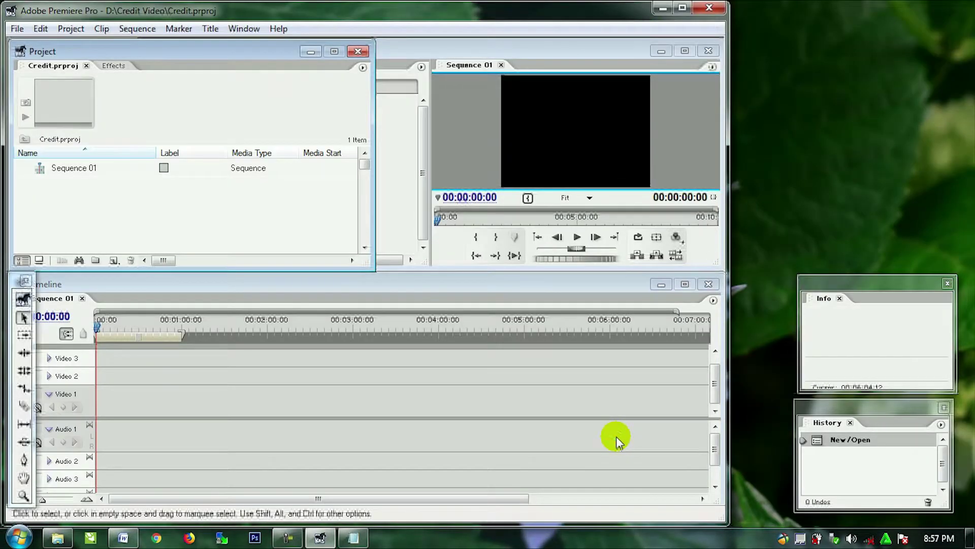
# - Maximize the Premiere window and open the File > New submenu
pyautogui.click(683, 7)
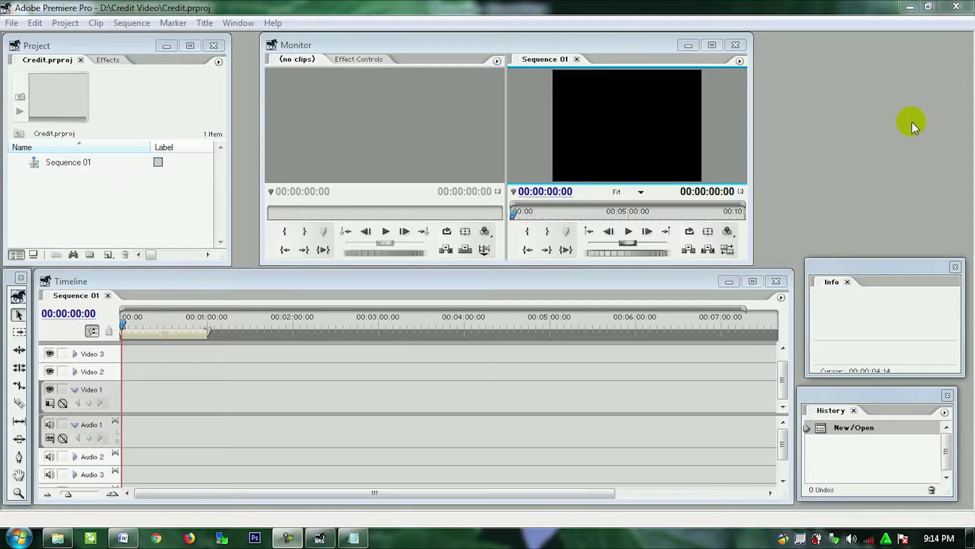
pyautogui.click(17, 25)
pyautogui.moveTo(32, 39)
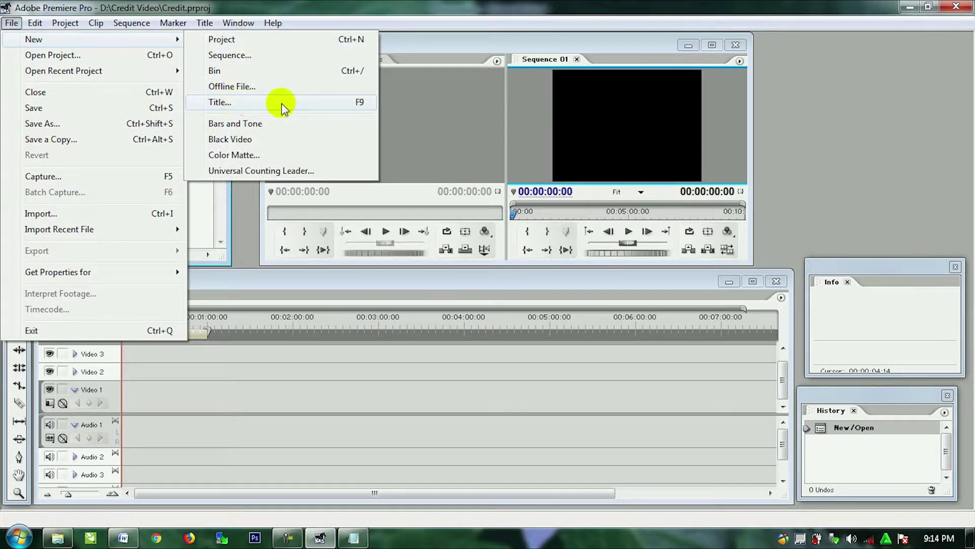
# - Create a new title, set a text insertion point on its canvas, then switch to Word
pyautogui.click(299, 102)
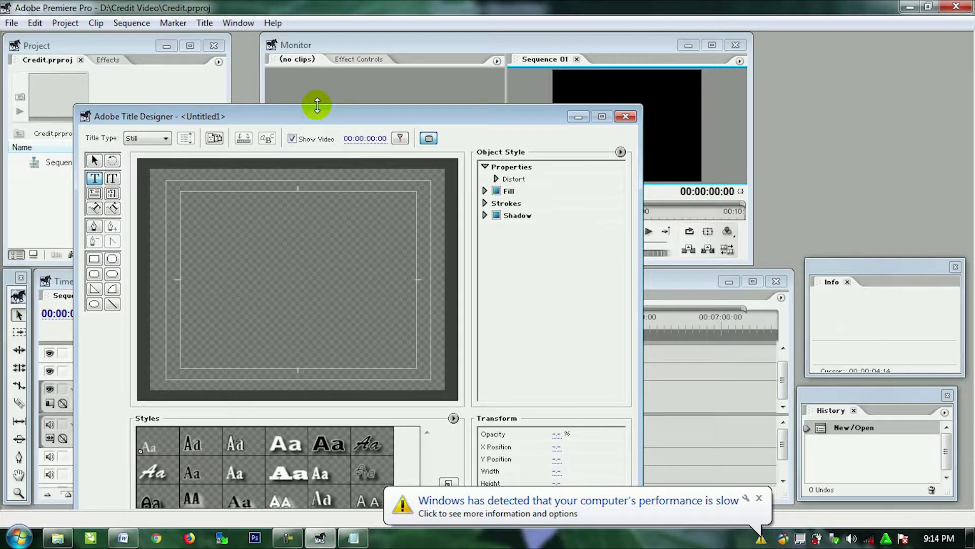
pyautogui.moveTo(320, 113); pyautogui.dragTo(454, 54)
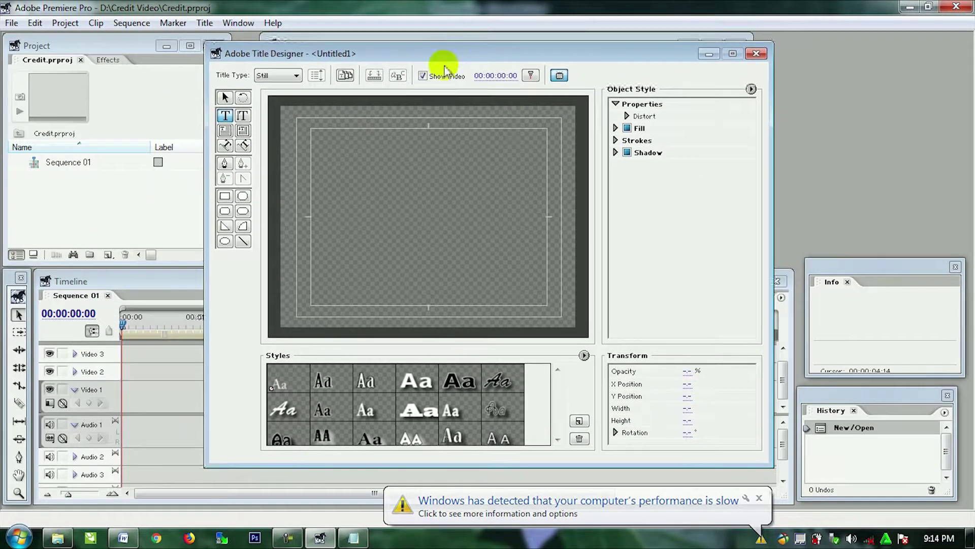
pyautogui.click(390, 140)
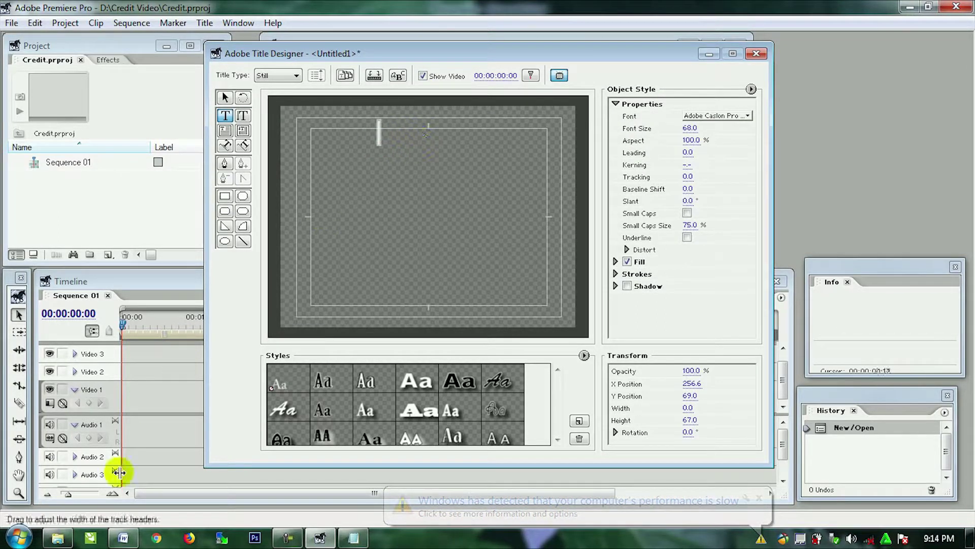
pyautogui.click(123, 537)
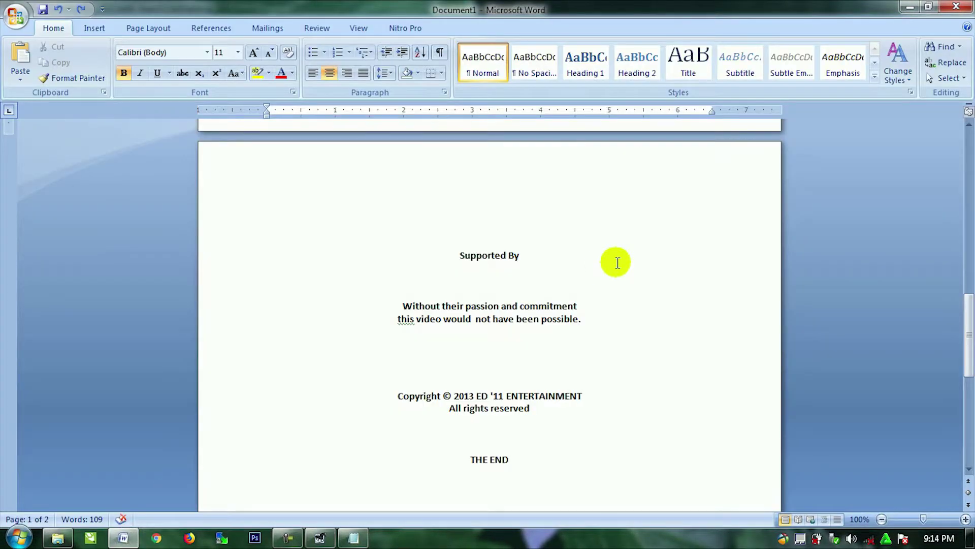
# - Copy all the Word credits text, from Produced By through THE END
pyautogui.scroll(8, 615, 261)
pyautogui.scroll(7, 616, 261)
pyautogui.scroll(3, 616, 261)
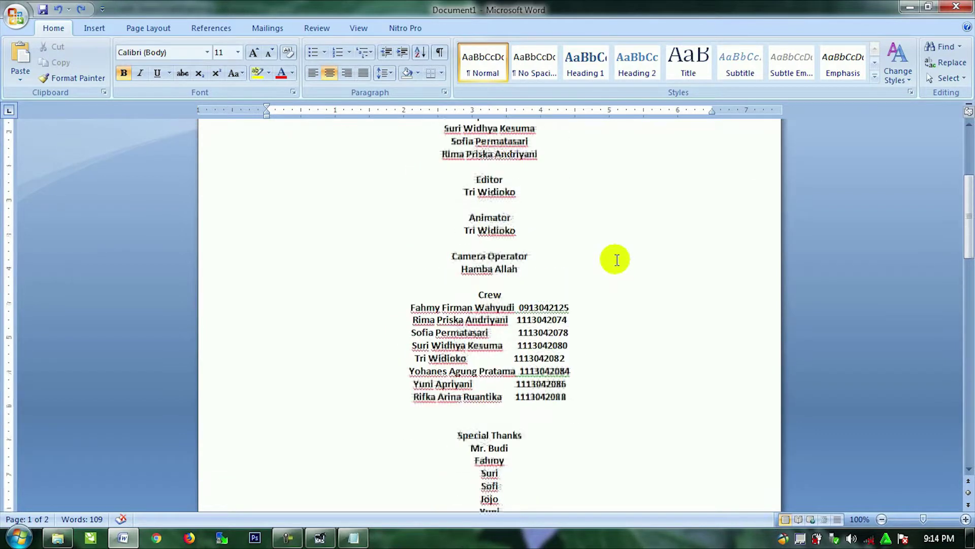
pyautogui.scroll(5, 616, 260)
pyautogui.hotkey('ctrl', 'a')
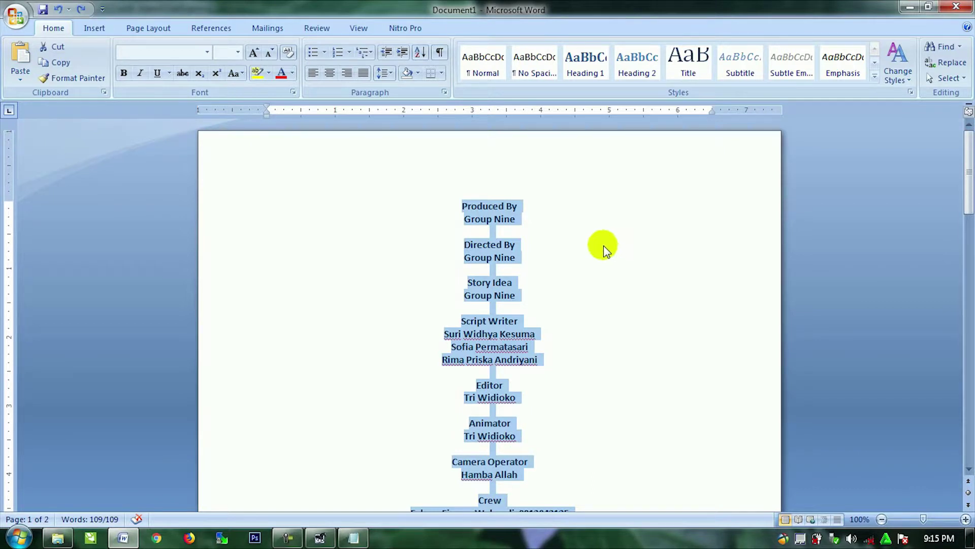
pyautogui.rightClick(497, 214)
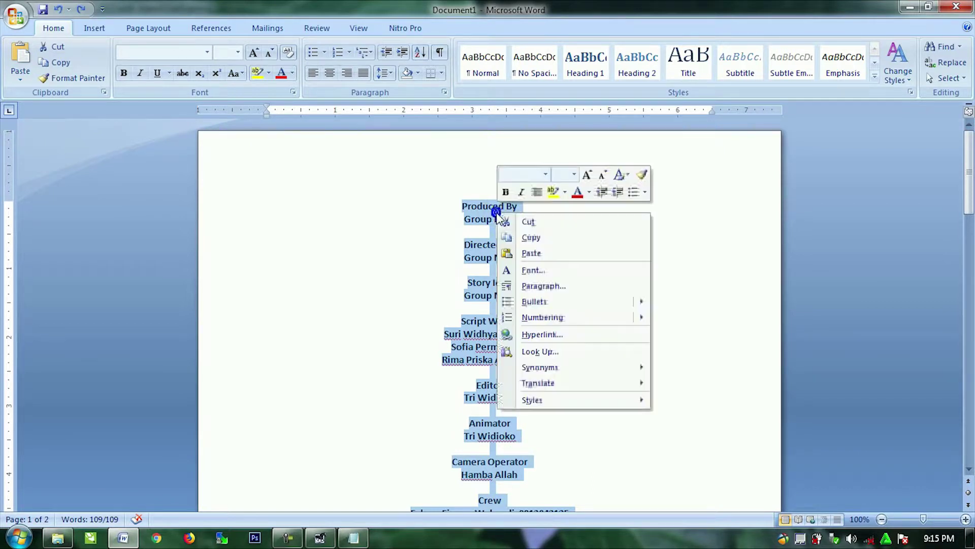
pyautogui.click(542, 236)
# - Paste the credits onto the Premiere title canvas and shrink their font size
pyautogui.click(329, 533)
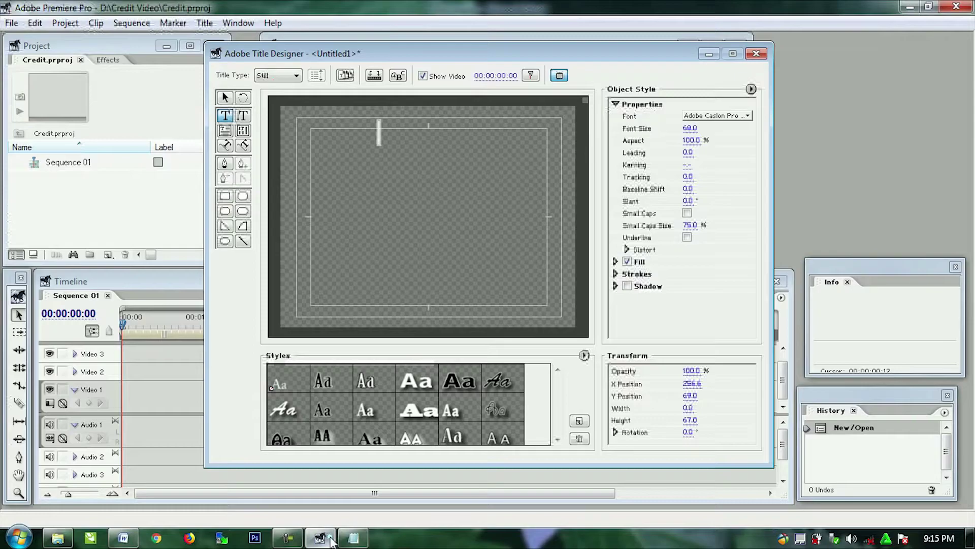
pyautogui.hotkey('ctrl', 'v')
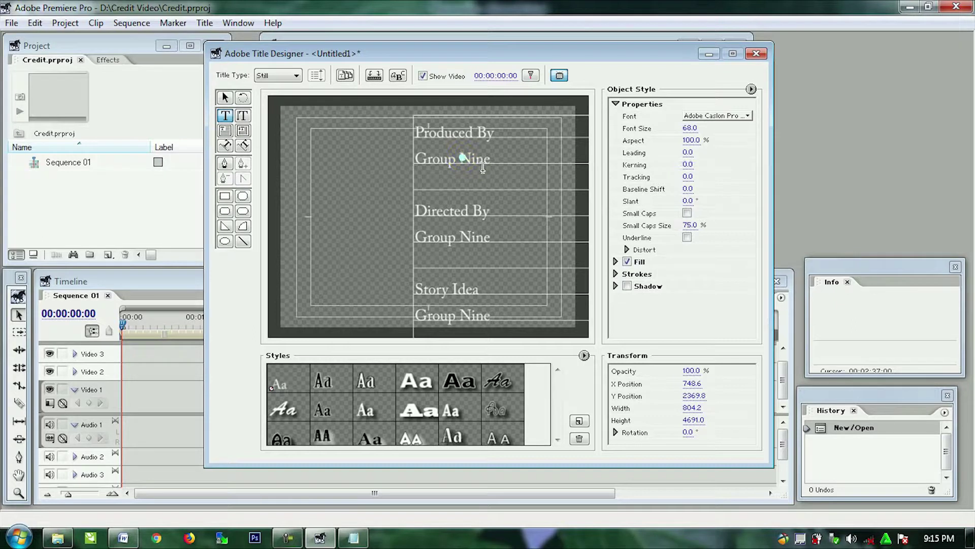
pyautogui.hotkey('ctrl', 'a')
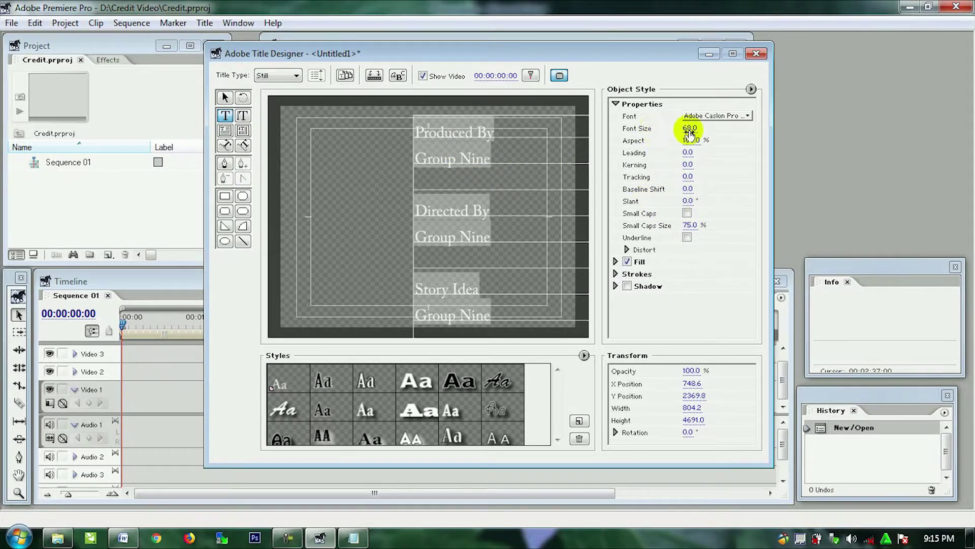
pyautogui.moveTo(690, 131); pyautogui.dragTo(666, 131)
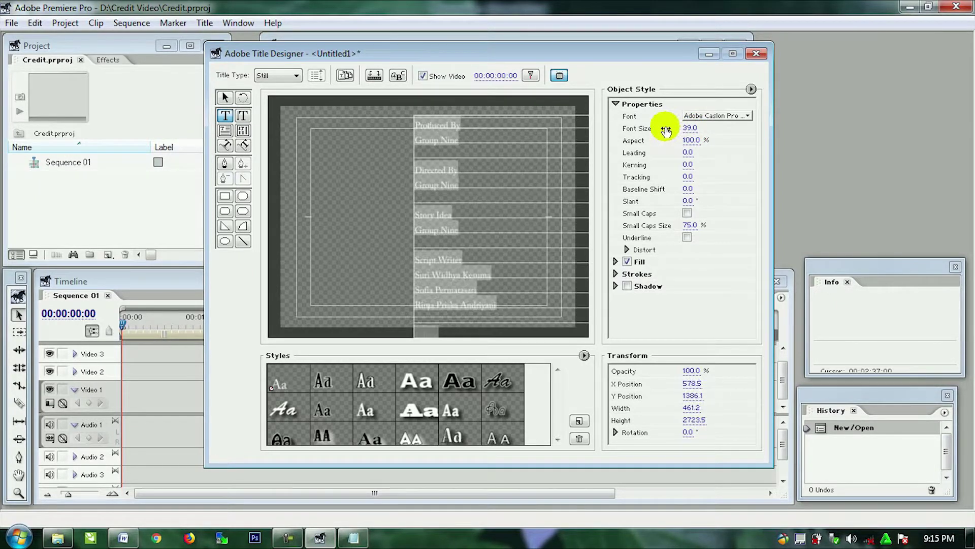
# - Shift the credit block, apply the Birch Std Regular style, and set font size 44
pyautogui.click(225, 96)
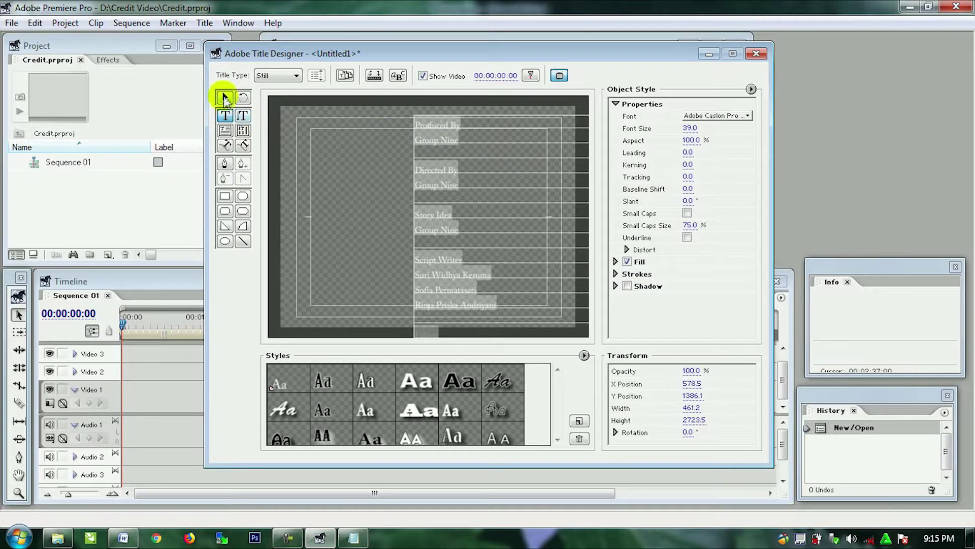
pyautogui.moveTo(442, 176); pyautogui.dragTo(438, 189)
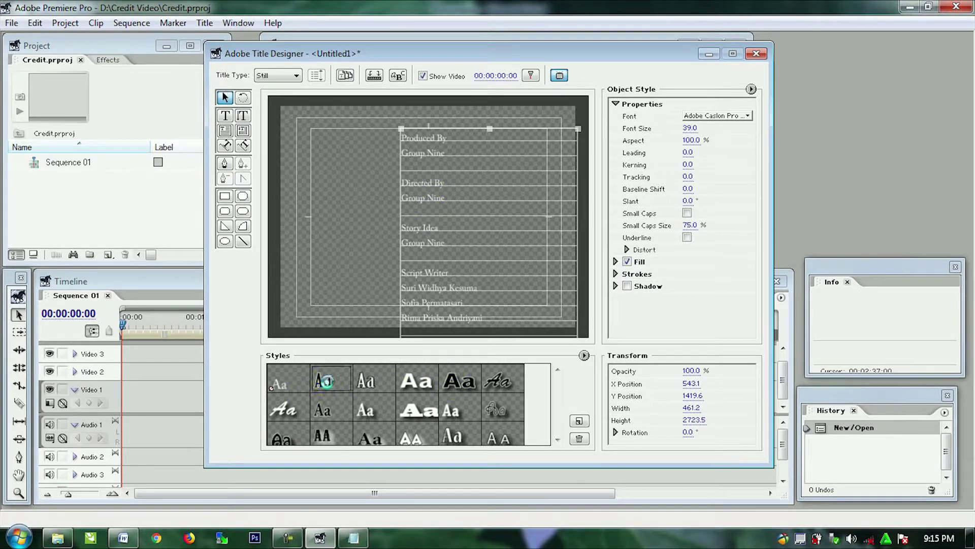
pyautogui.click(325, 386)
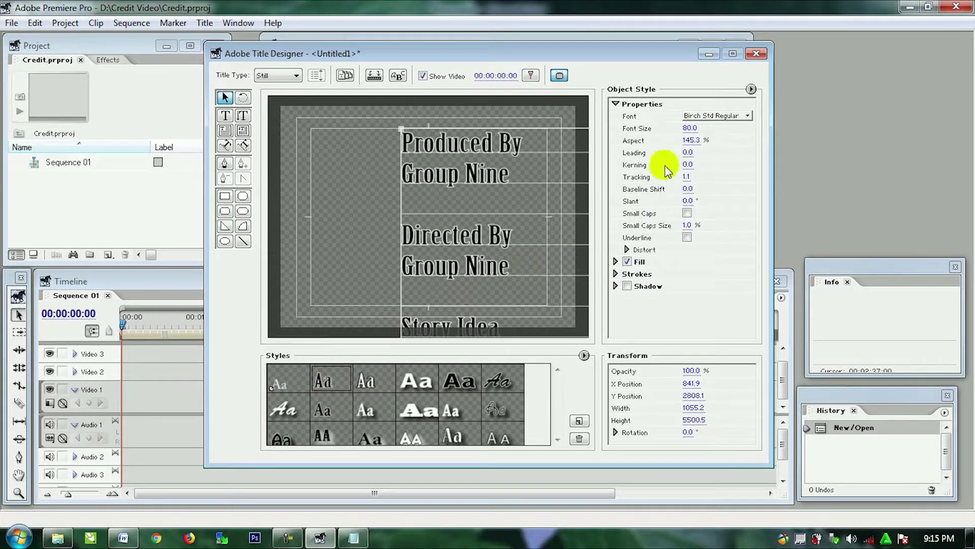
pyautogui.moveTo(690, 132); pyautogui.dragTo(656, 131)
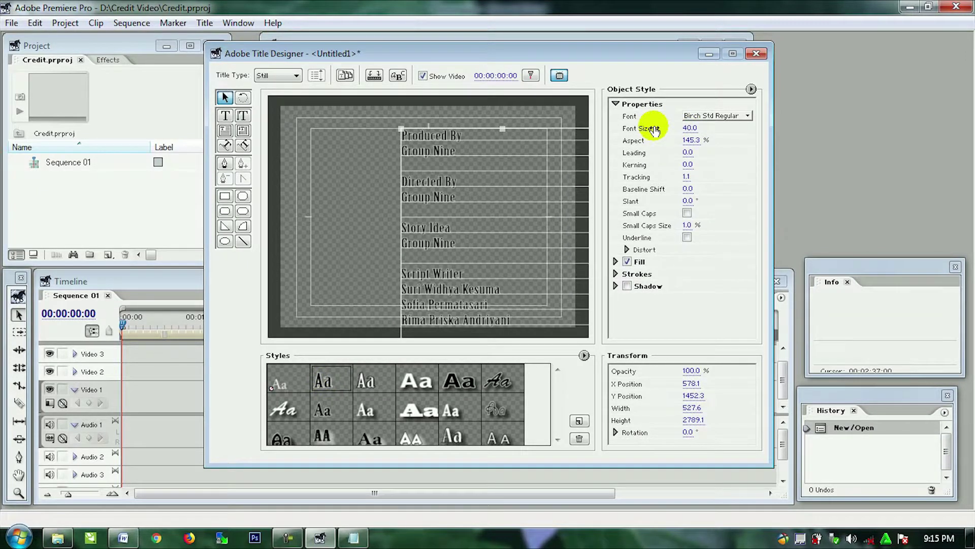
pyautogui.click(365, 390)
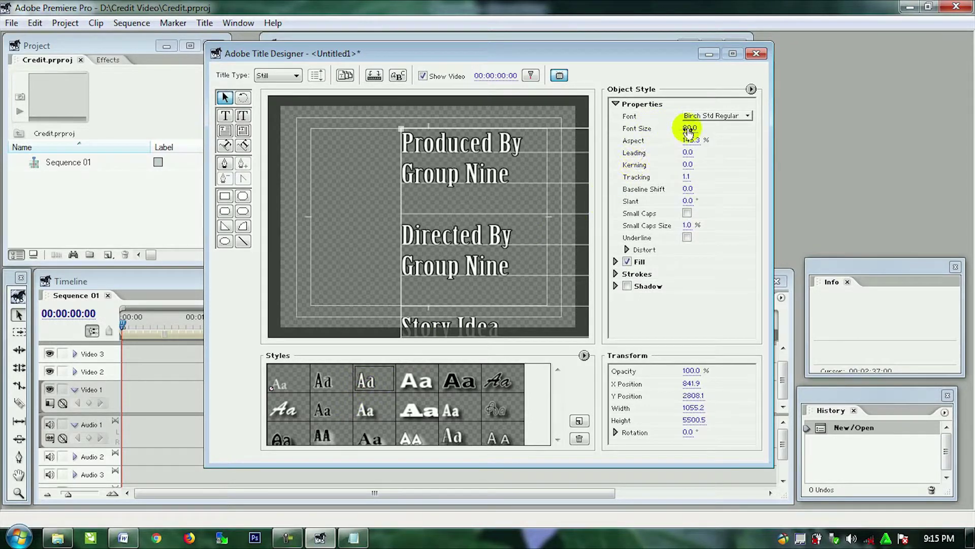
pyautogui.moveTo(690, 131); pyautogui.dragTo(654, 129)
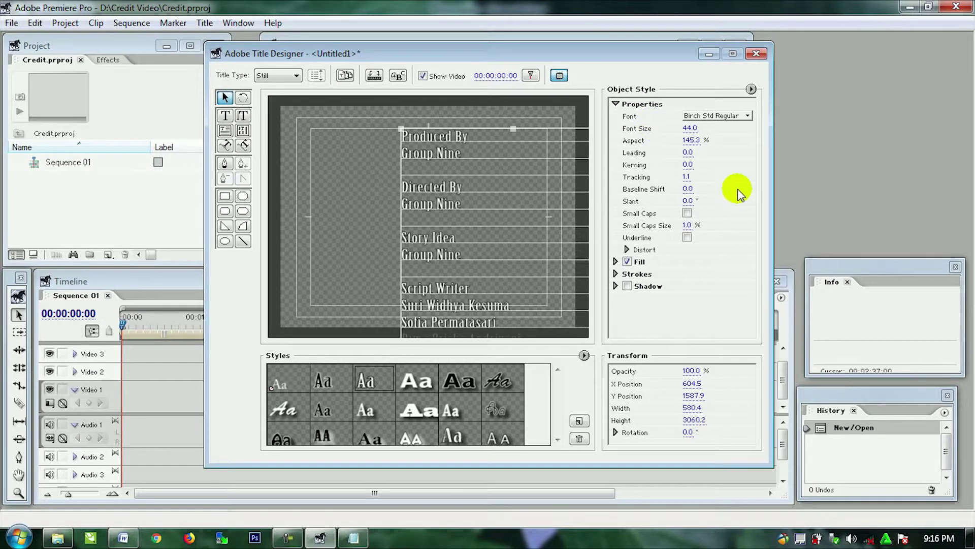
# - Make the title a Roll that starts off screen with a 10-frame ease-out
pyautogui.click(288, 76)
pyautogui.click(272, 96)
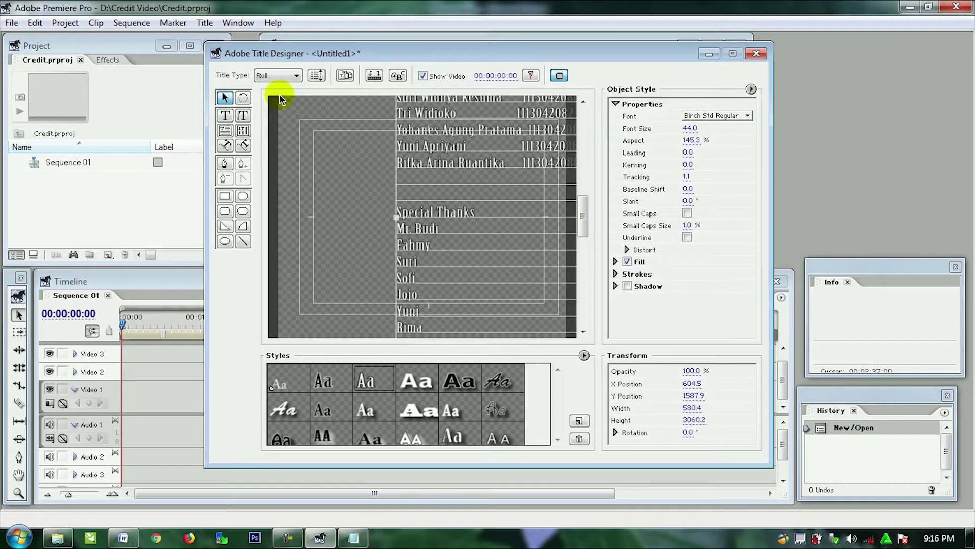
pyautogui.click(317, 75)
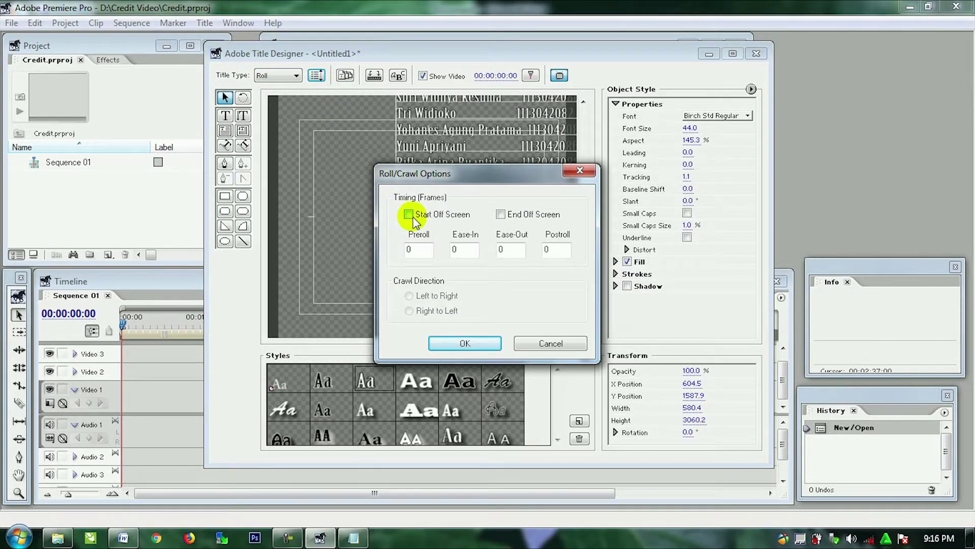
pyautogui.click(513, 249)
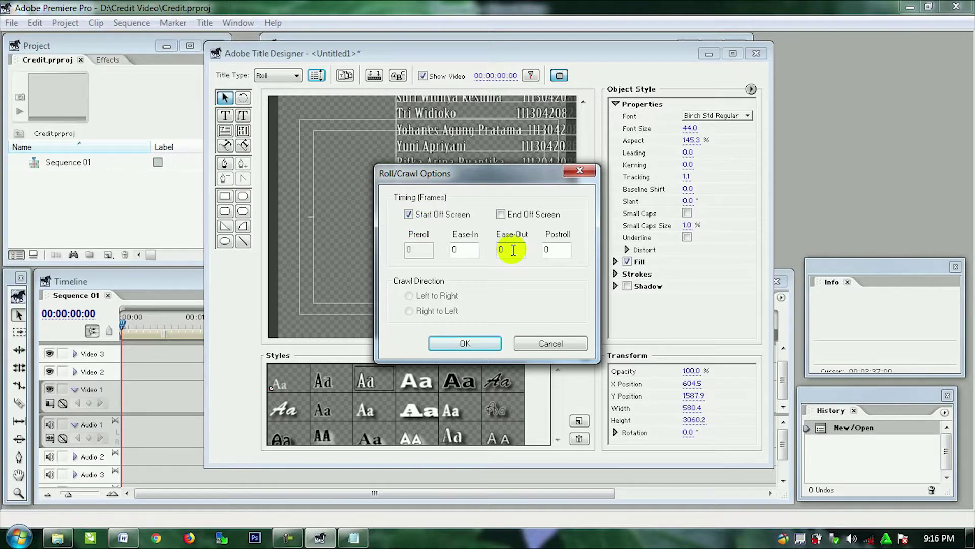
pyautogui.doubleClick(497, 248)
pyautogui.write('1.')
pyautogui.write('00')
pyautogui.click(488, 343)
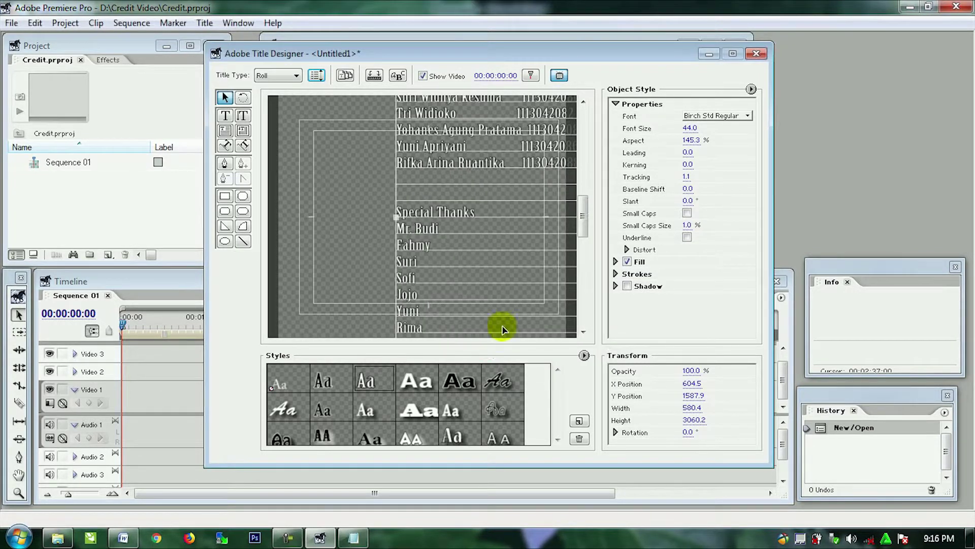
pyautogui.moveTo(583, 216)
pyautogui.mouseDown()
pyautogui.moveTo(586, 129)
pyautogui.moveTo(585, 327)
pyautogui.mouseUp()
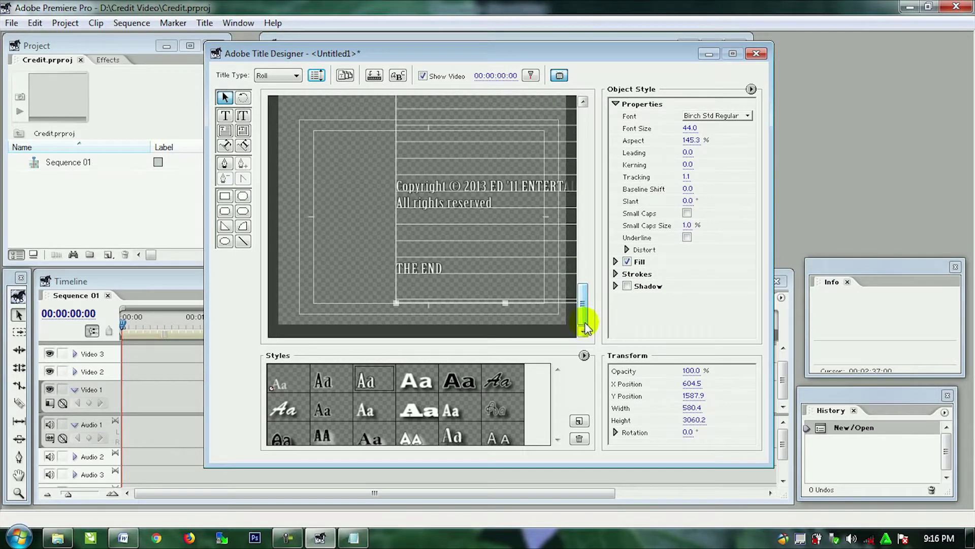
# - Close the Title Designer, save the title as 'credit fix', and drag it toward Video 1
pyautogui.click(756, 55)
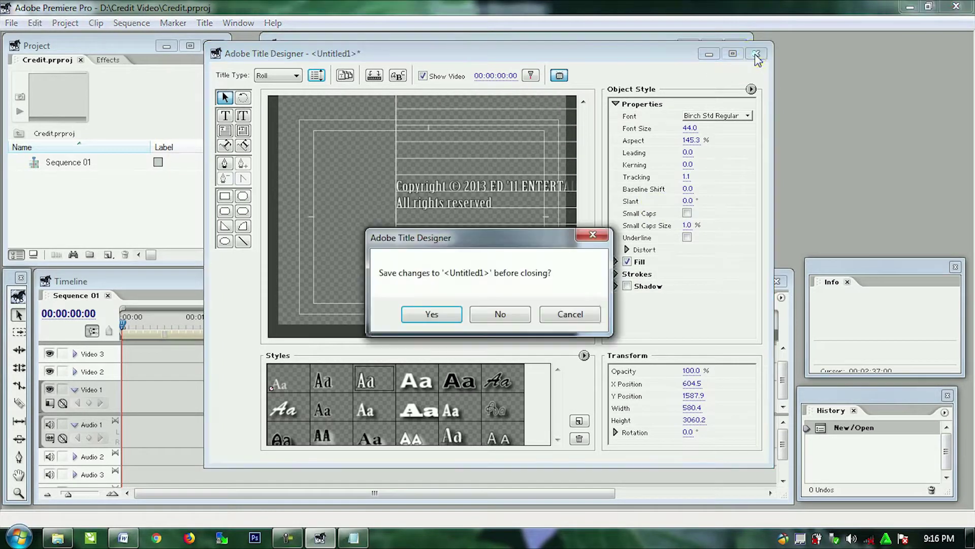
pyautogui.click(436, 315)
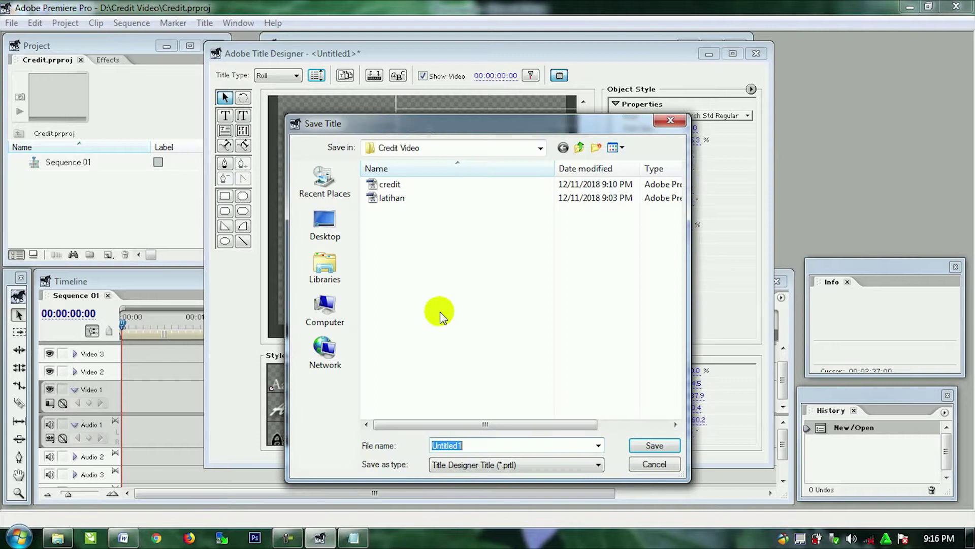
pyautogui.doubleClick(493, 445)
pyautogui.write('cre')
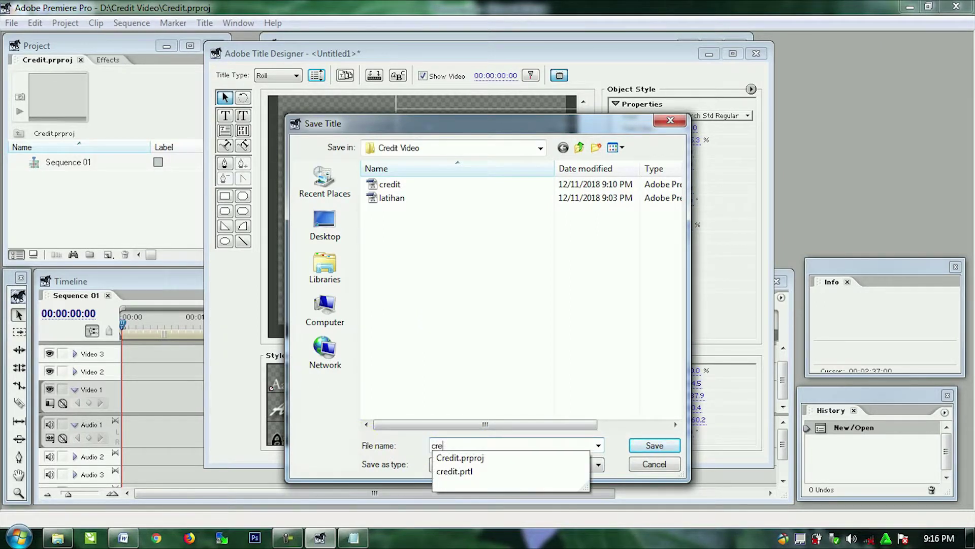
pyautogui.write('dit t')
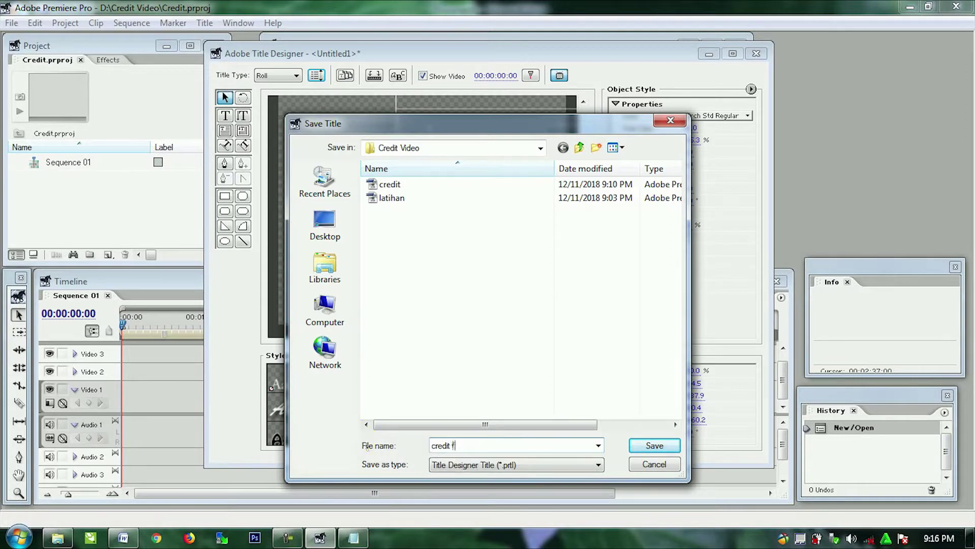
pyautogui.click(655, 446)
pyautogui.moveTo(32, 182); pyautogui.dragTo(128, 400)
# - Drop credit fix.prtl on Video 1 and stretch the clip to 00:00:28:05
pyautogui.click(146, 402)
pyautogui.moveTo(141, 397)
pyautogui.mouseDown()
pyautogui.moveTo(226, 396)
pyautogui.moveTo(215, 396)
pyautogui.mouseUp()
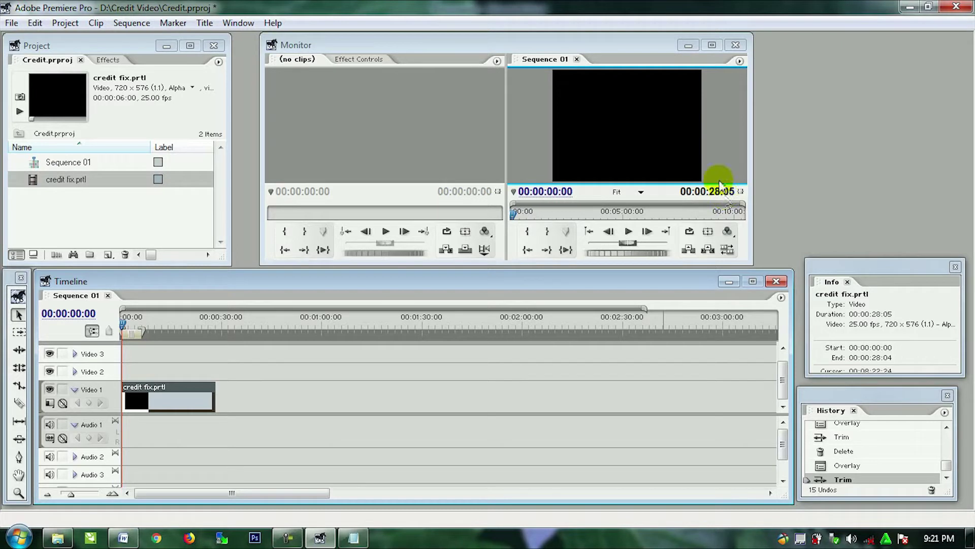
# - Play Sequence 01 in the program monitor until the credits end on THE END
pyautogui.click(652, 144)
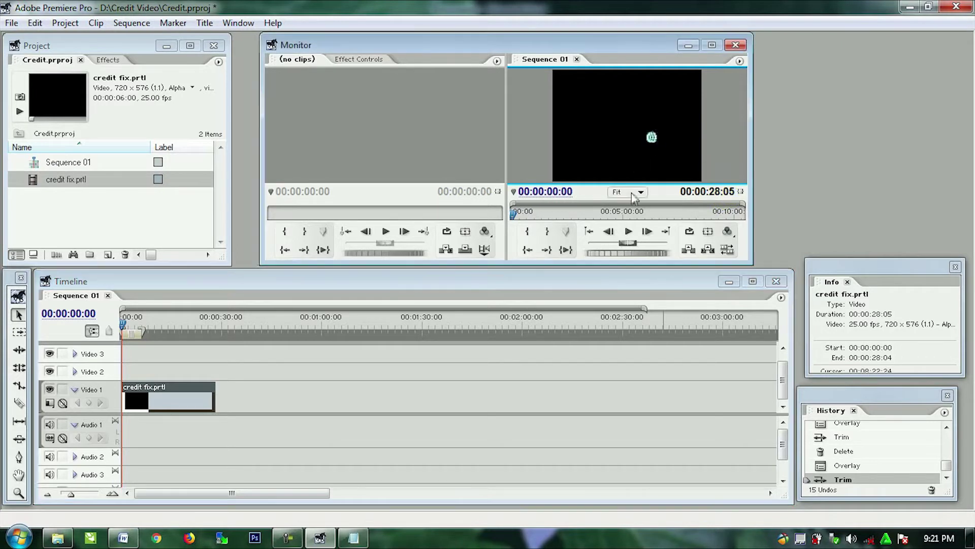
pyautogui.click(629, 233)
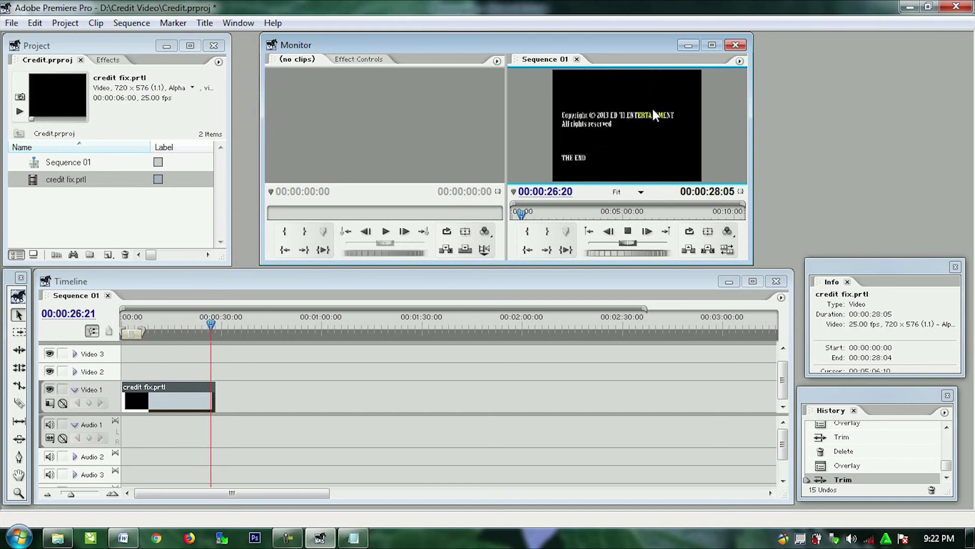
pyautogui.click(795, 149)
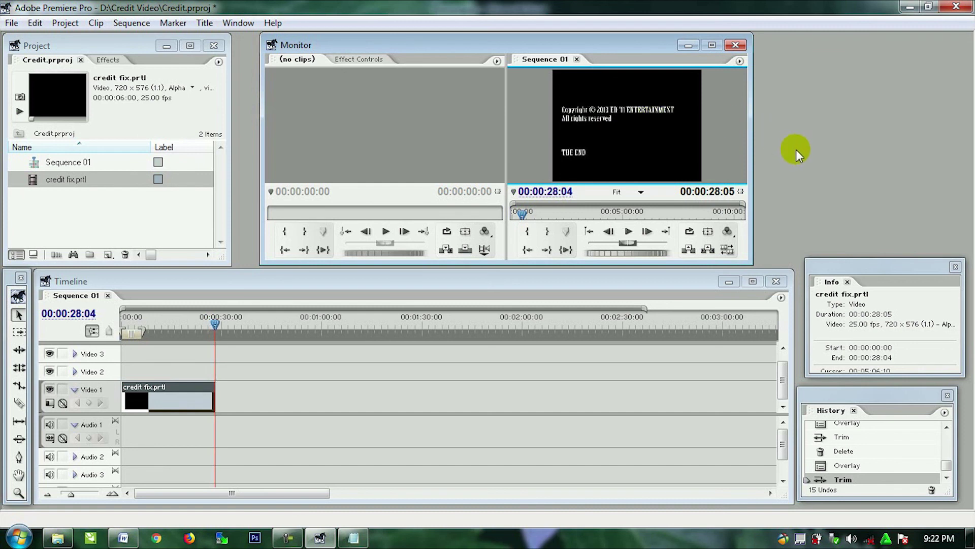